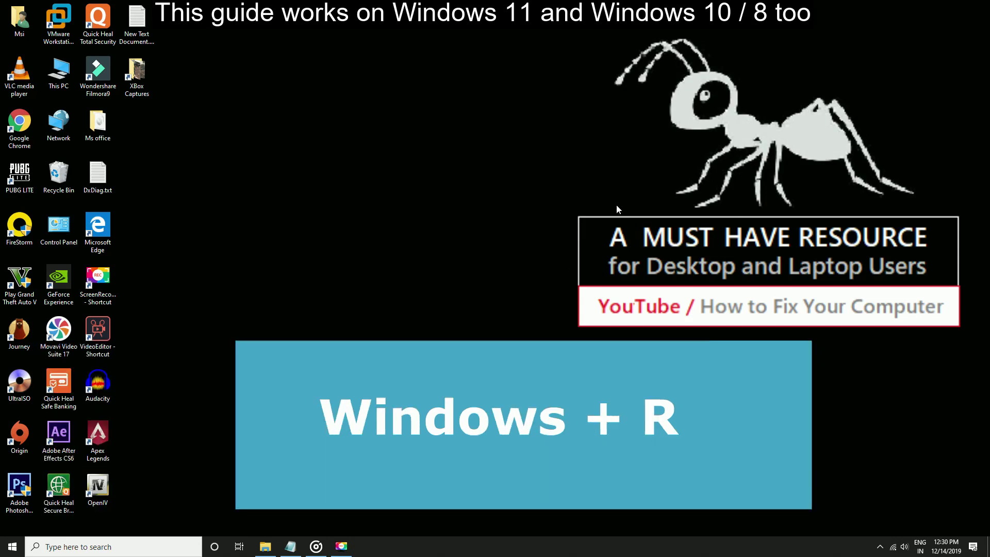
Run services.msc from the Run box to launch the Services console.
key(super+r)
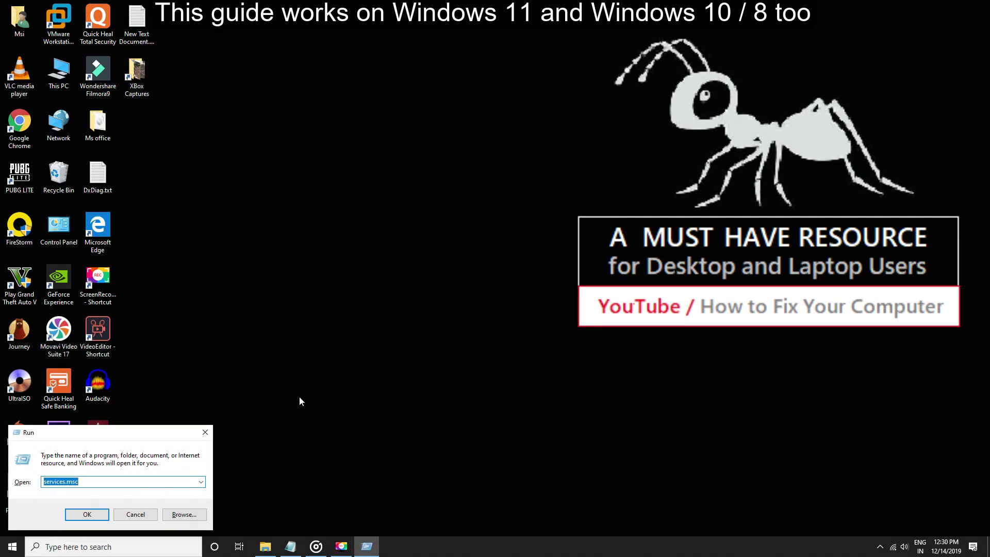
text(services.msc)
click(87, 515)
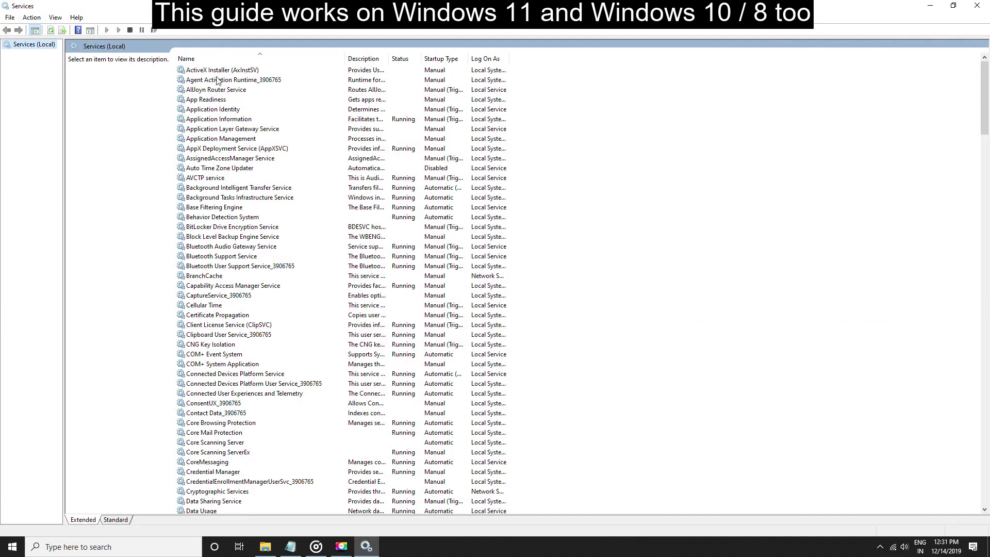
scroll(232, 124, down, 2)
scroll(232, 144, down, 4)
scroll(232, 147, down, 5)
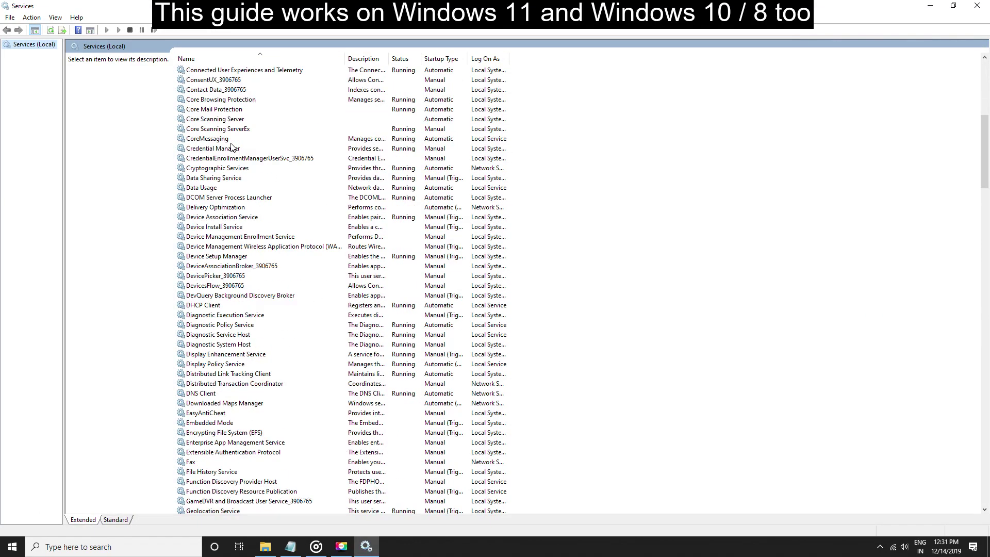
scroll(232, 146, down, 4)
scroll(232, 147, down, 9)
scroll(232, 147, down, 1)
scroll(233, 149, down, 5)
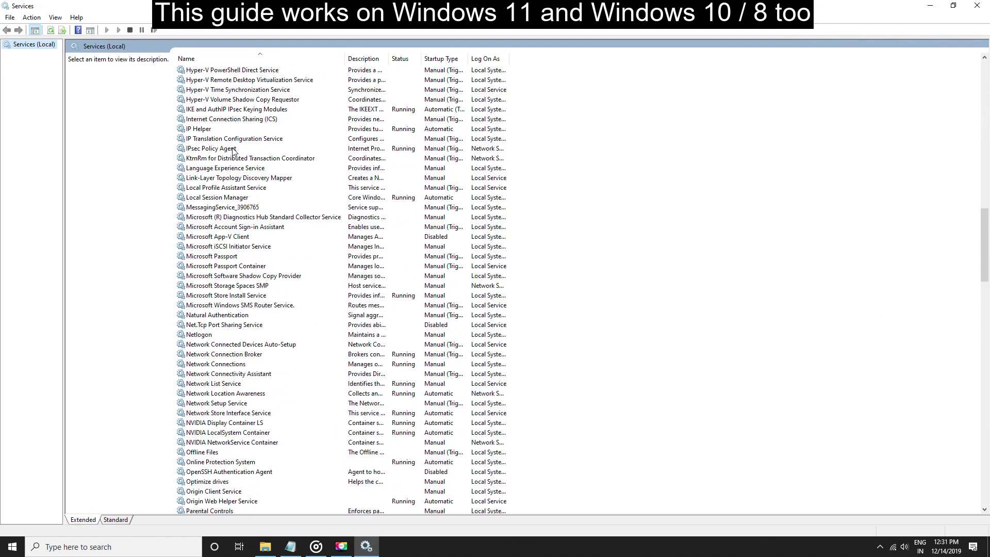
scroll(233, 151, down, 2)
scroll(233, 151, down, 5)
scroll(234, 151, down, 1)
scroll(233, 152, down, 5)
scroll(234, 151, up, 1)
scroll(233, 152, up, 2)
scroll(233, 151, up, 2)
scroll(233, 152, up, 3)
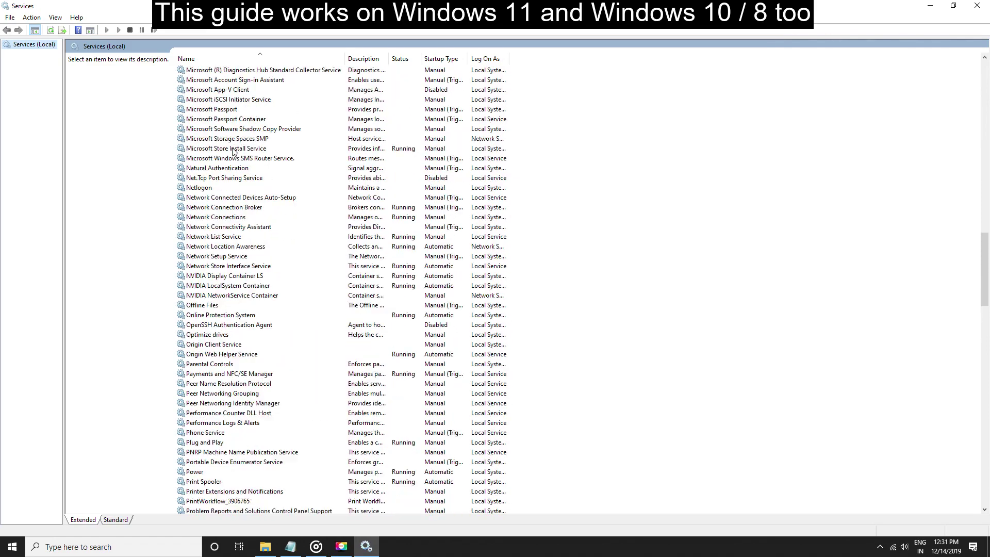
scroll(232, 152, up, 1)
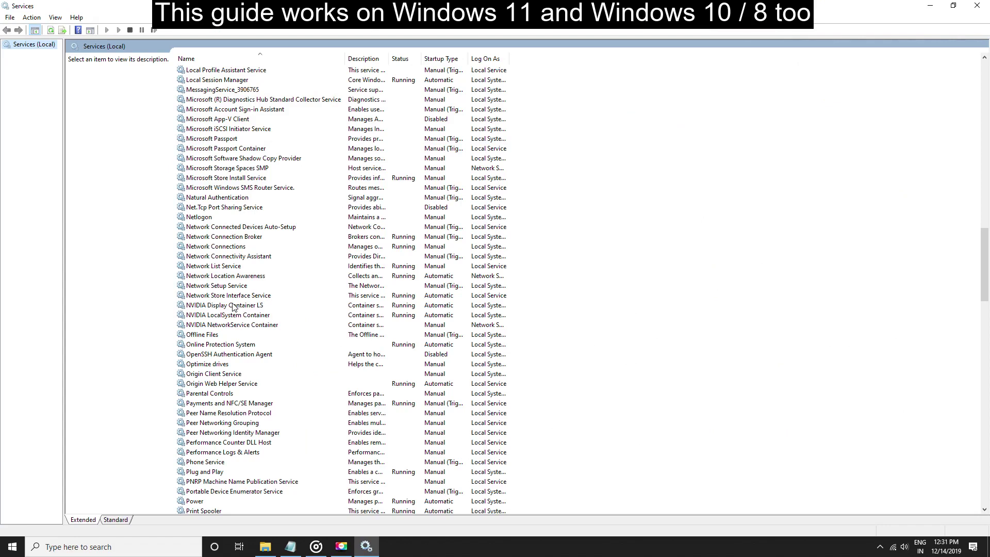
Select NVIDIA Display Container LS in the services list.
click(232, 307)
Open Properties for NVIDIA Display Container LS from its context menu.
right_click(218, 306)
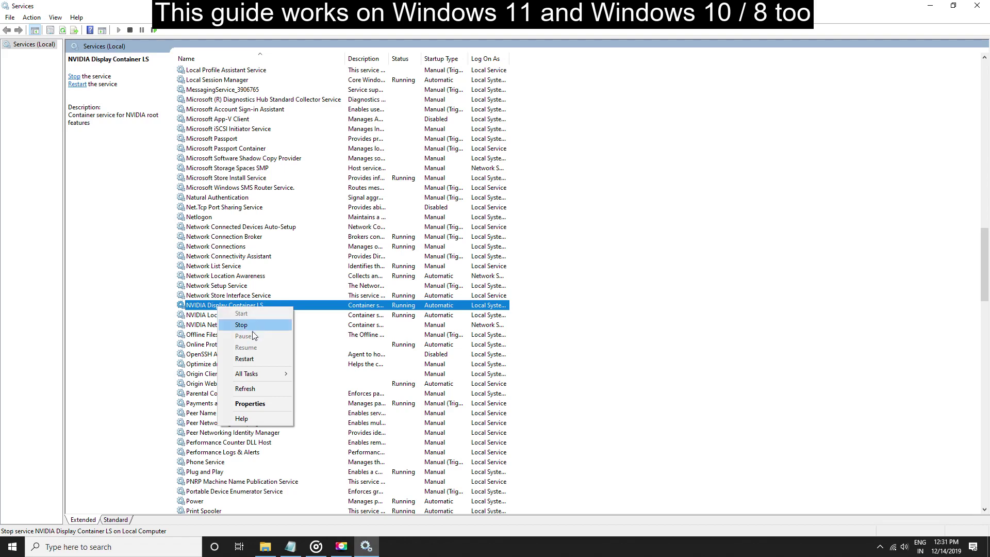
click(251, 405)
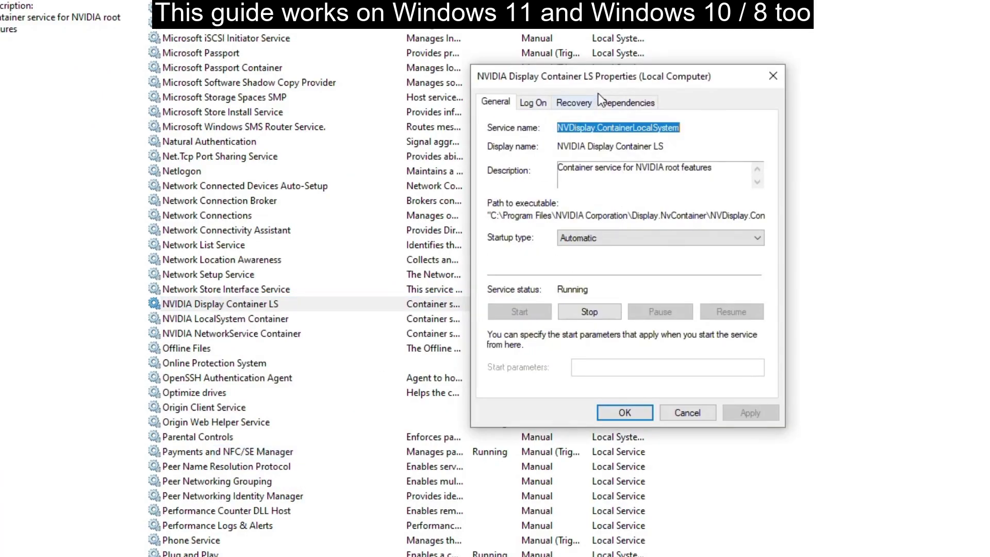
Shift the properties window left and show its Log On account settings.
drag(604, 85, 565, 87)
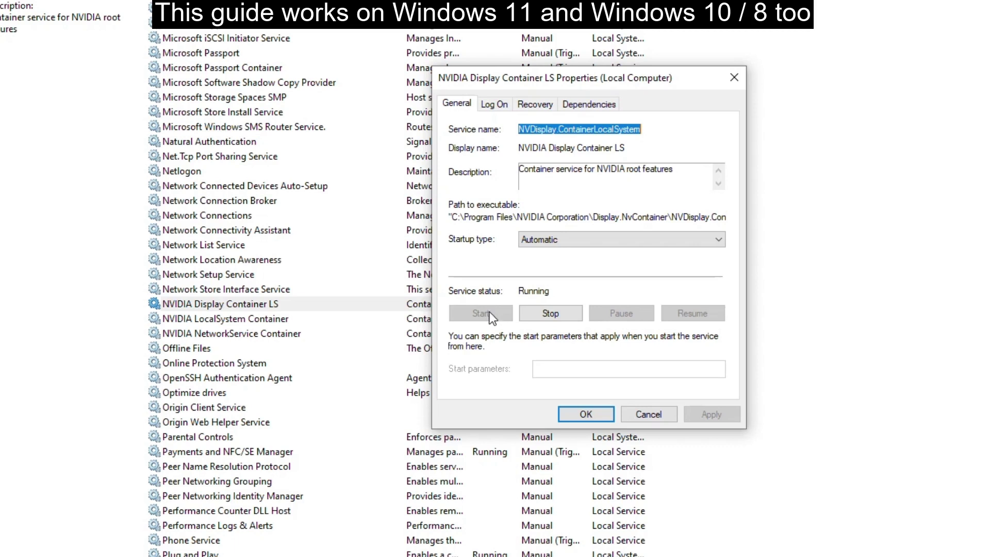
click(502, 103)
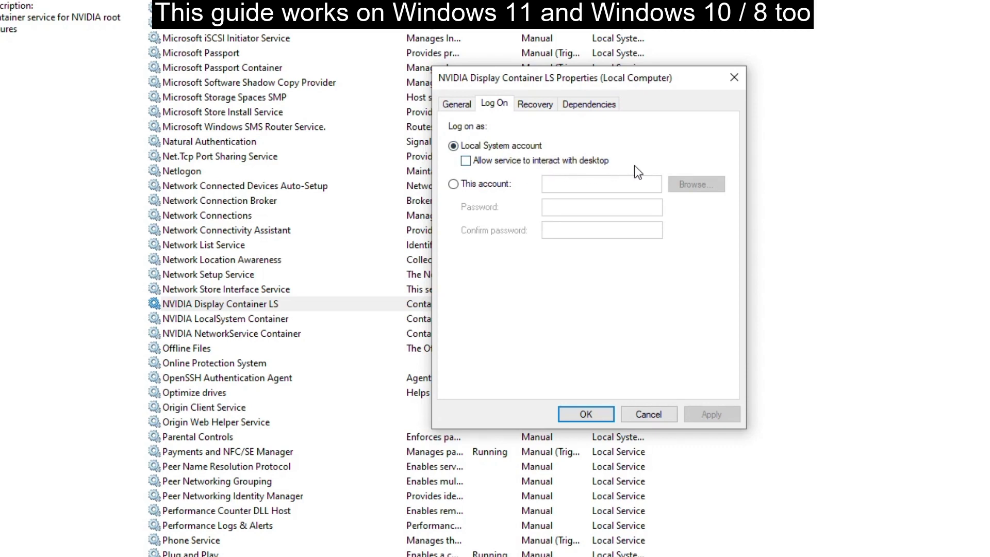
Enable 'Allow service to interact with desktop' for NVIDIA Display Container LS and confirm.
click(467, 162)
click(586, 411)
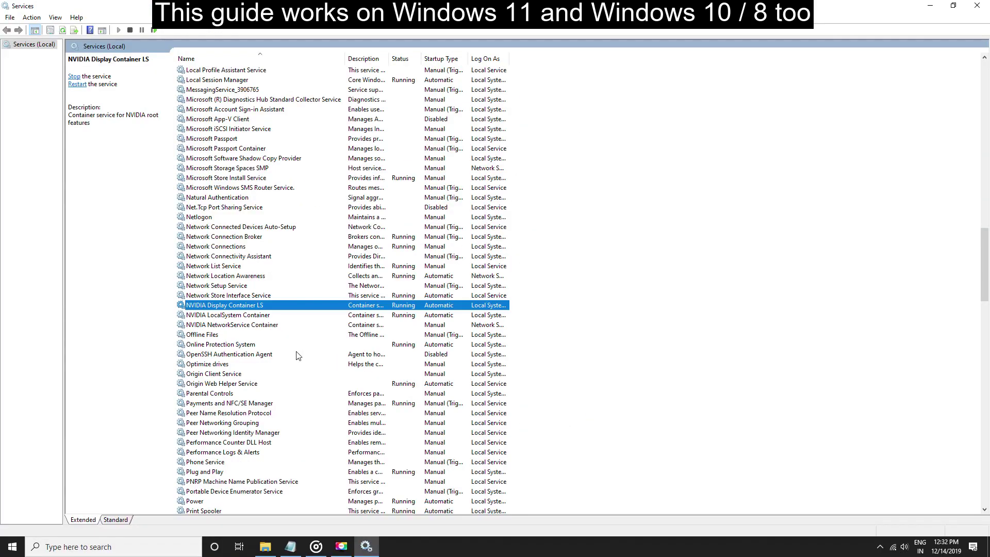
Select NVIDIA LocalSystem Container, briefly checking NVIDIA NetworkService Container first.
click(210, 315)
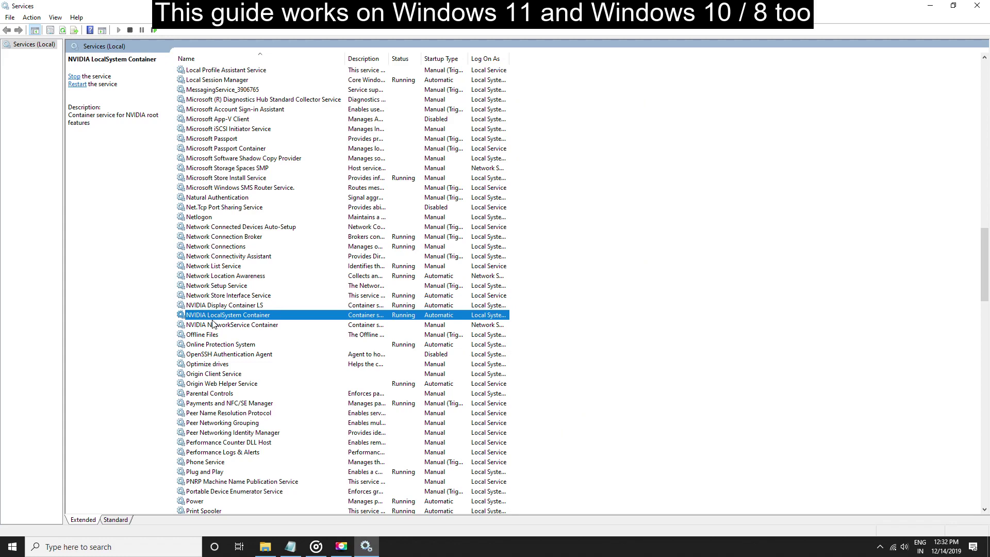
click(214, 324)
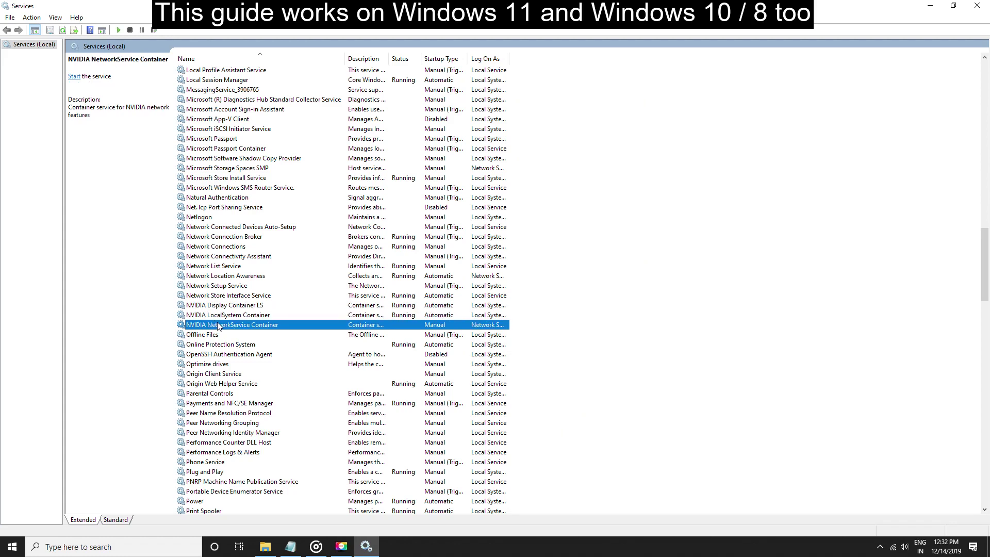
click(218, 317)
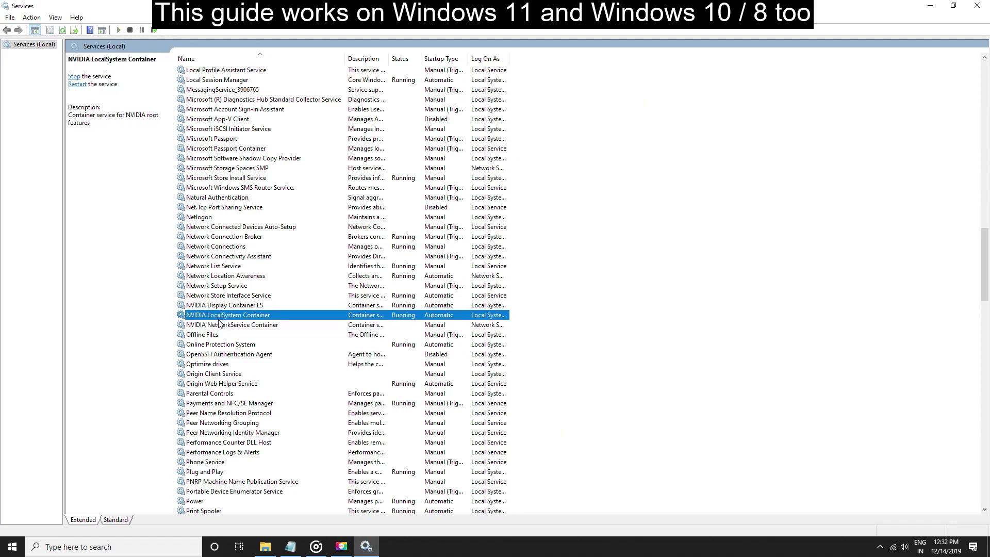